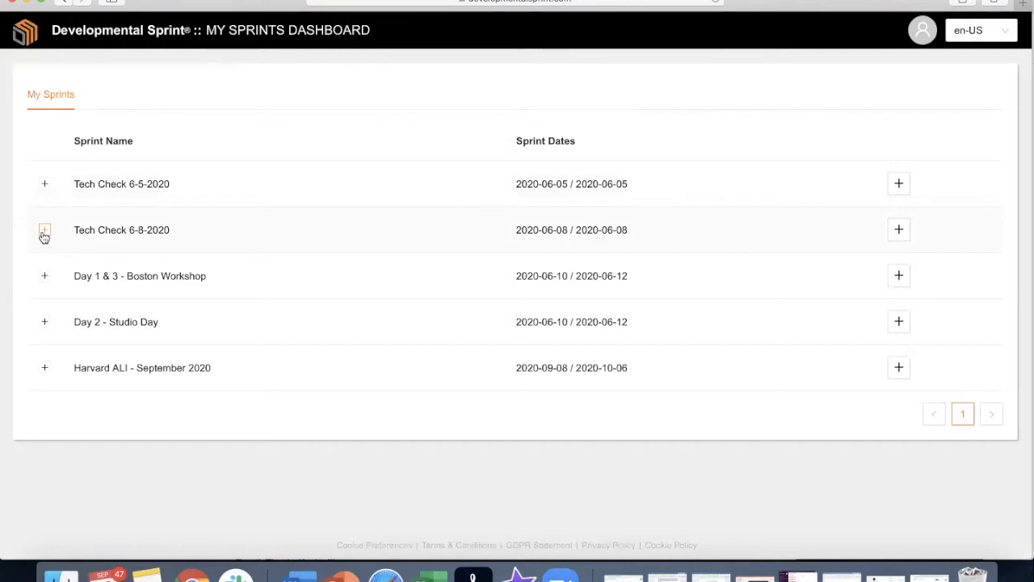
Open the map for the "I am committed to getting better at..." improvement goal under the Tech Check 6-8-2020 sprint
{"action": "left_click", "coordinate": [45, 232]}
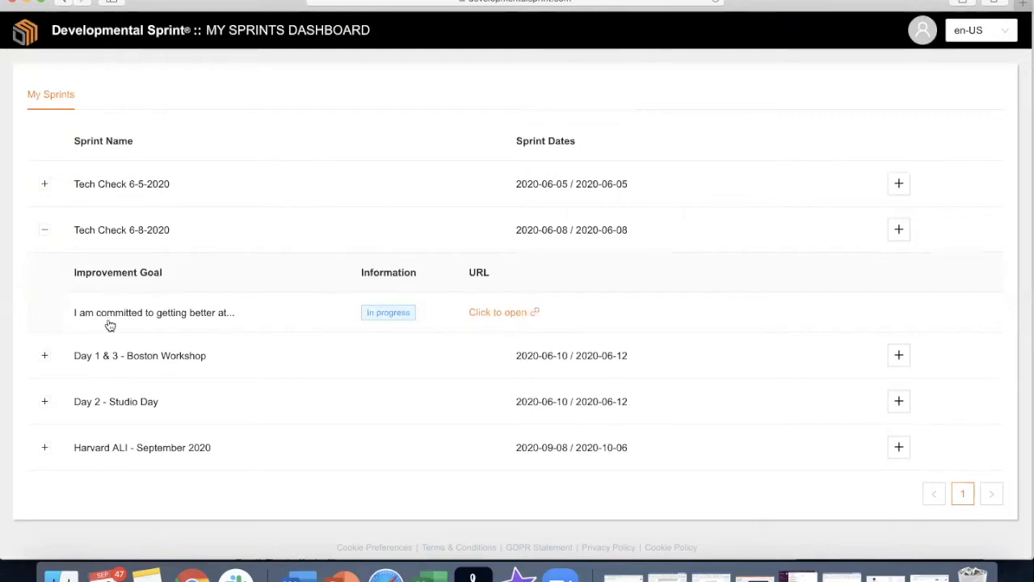
{"action": "left_click_drag", "start_coordinate": [219, 317], "coordinate": [70, 318]}
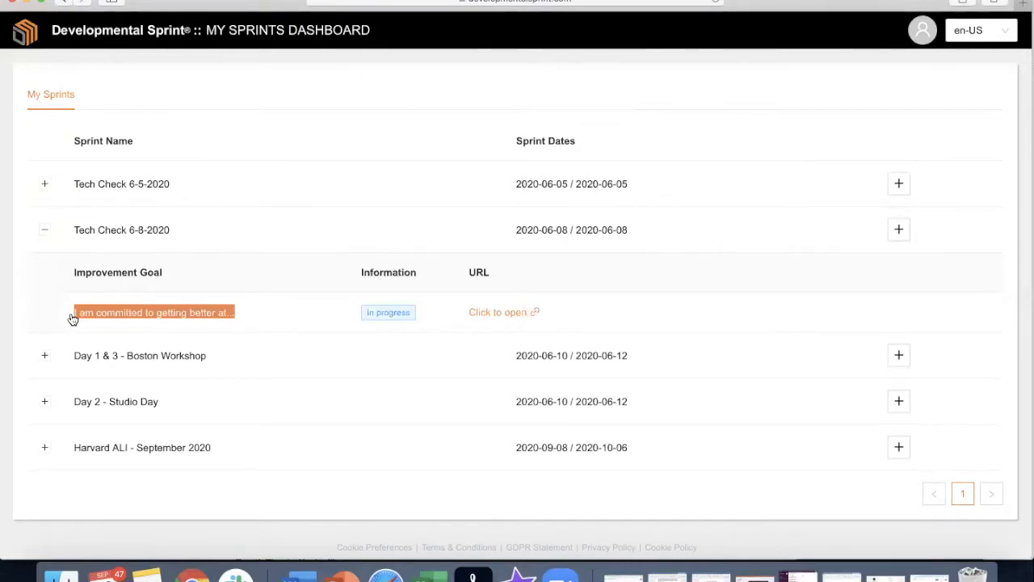
{"action": "left_click", "coordinate": [227, 319]}
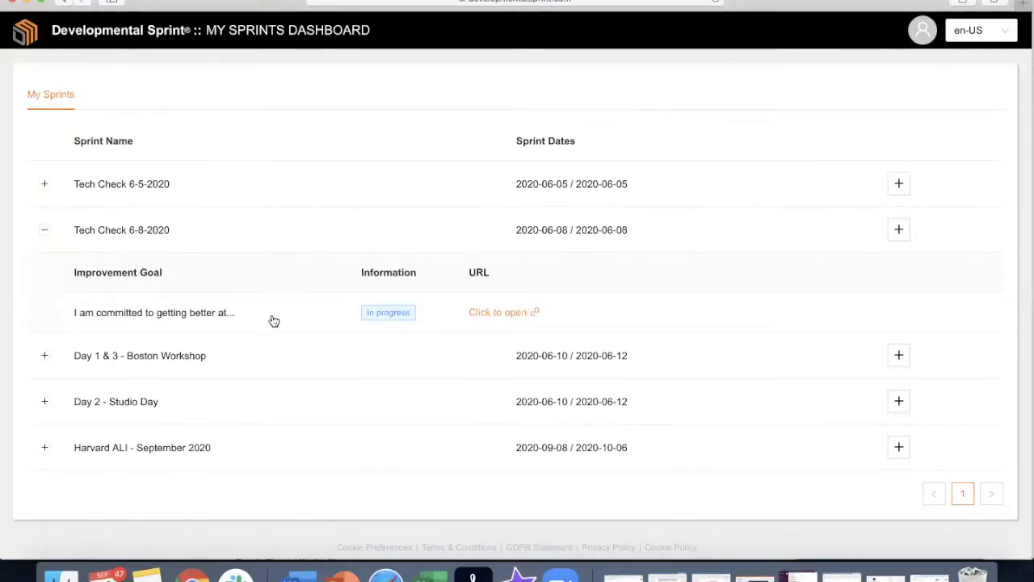
{"action": "left_click_drag", "start_coordinate": [74, 315], "coordinate": [263, 318]}
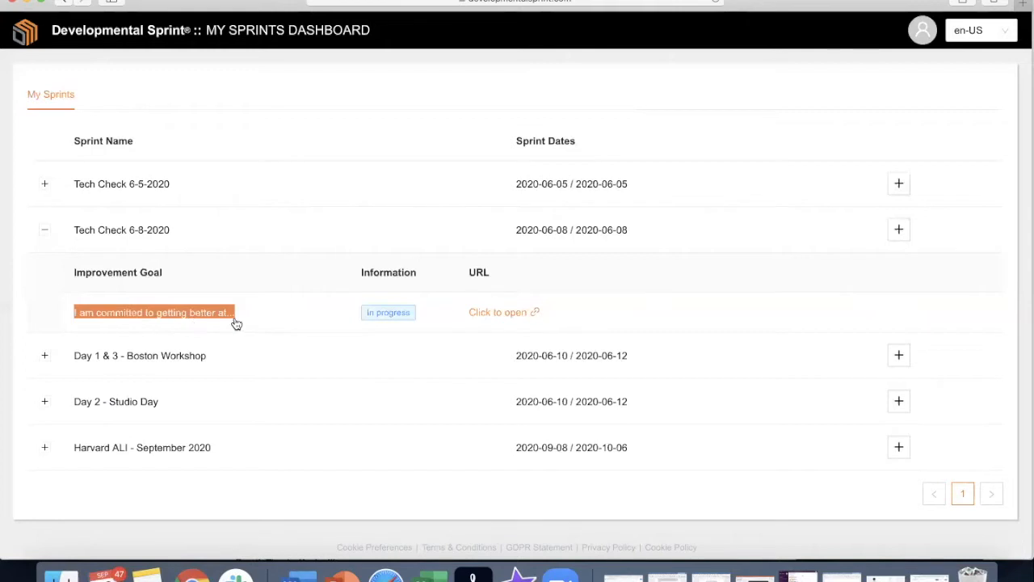
{"action": "left_click", "coordinate": [277, 323]}
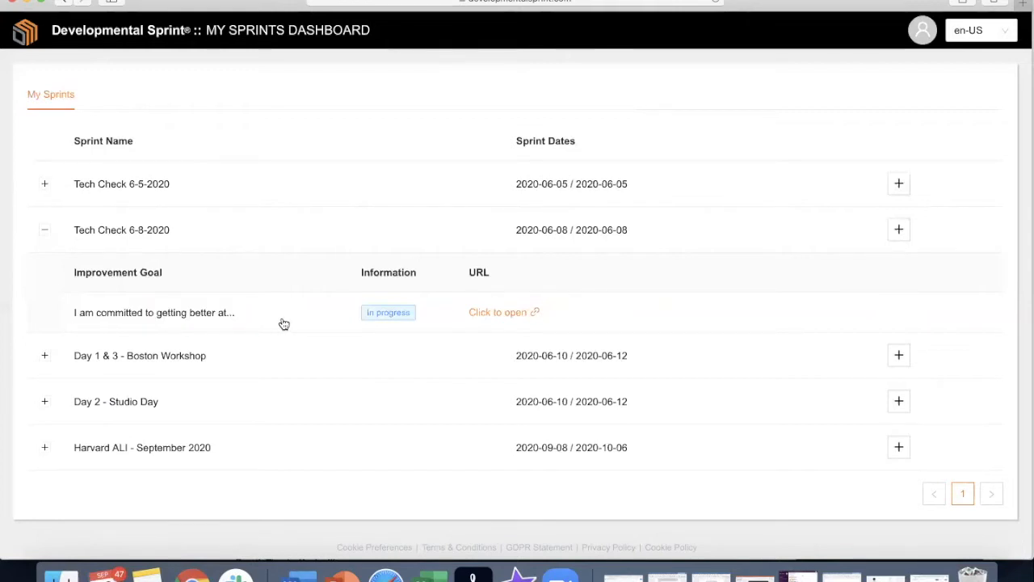
{"action": "left_click_drag", "start_coordinate": [471, 272], "coordinate": [517, 274]}
{"action": "left_click", "coordinate": [489, 313]}
{"action": "triple_click", "coordinate": [489, 314]}
{"action": "left_click", "coordinate": [477, 313]}
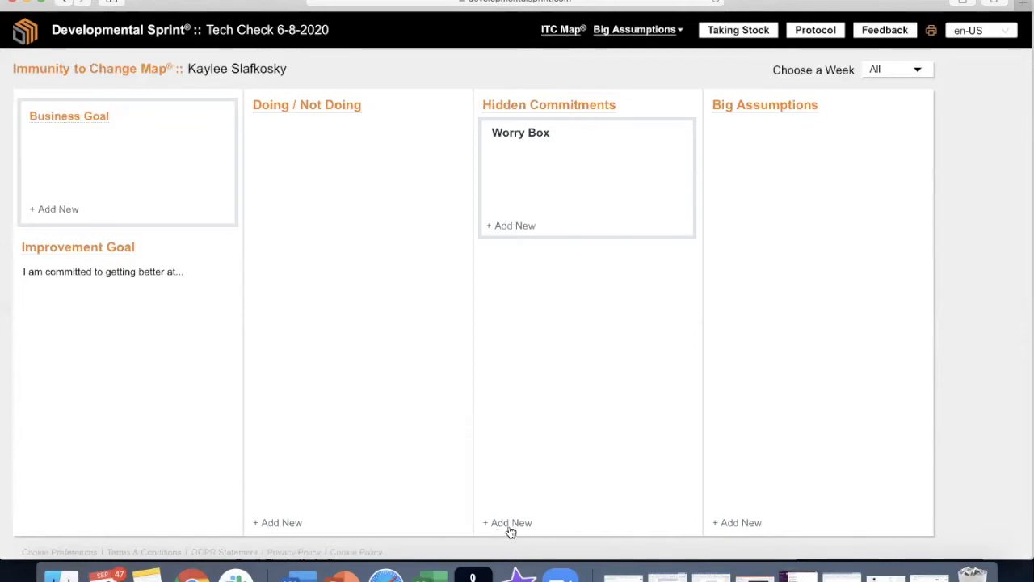
Add "entry 1" and "entry 2" to the Doing / Not Doing column of the map
{"action": "left_click", "coordinate": [284, 523]}
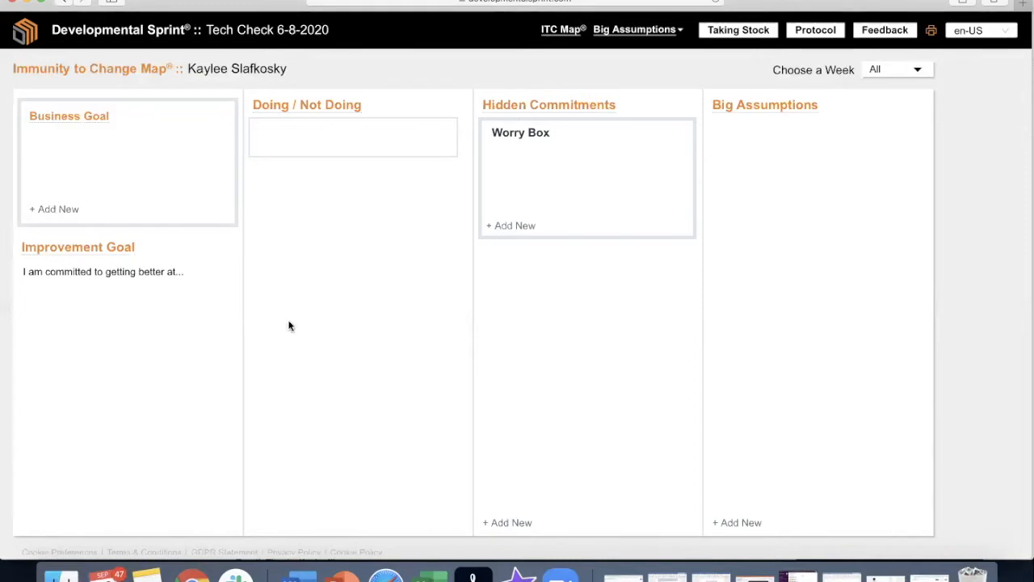
{"action": "type", "text": "entry 1"}
{"action": "key", "text": "Return"}
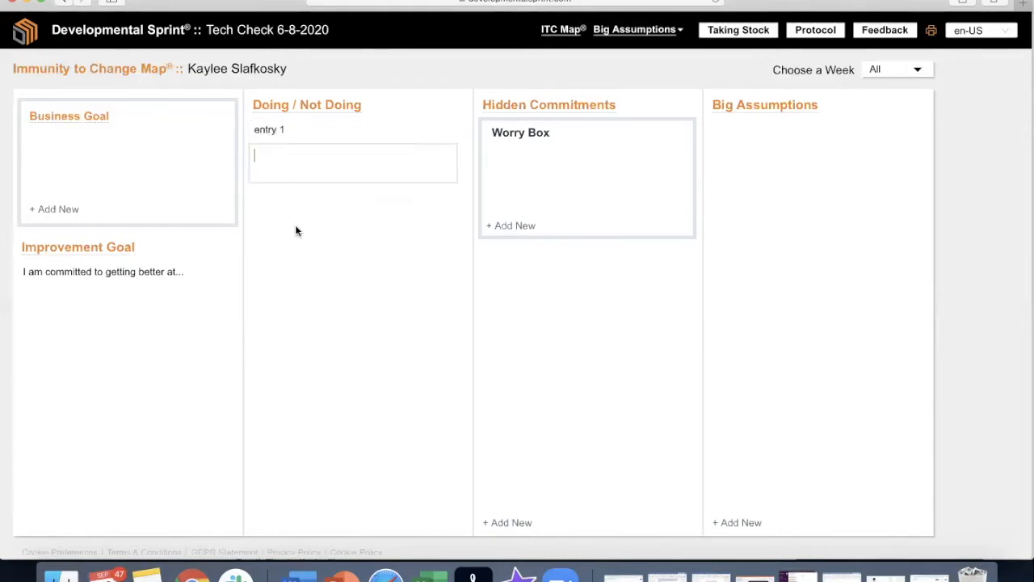
{"action": "type", "text": "entry 2"}
{"action": "key", "text": "Return"}
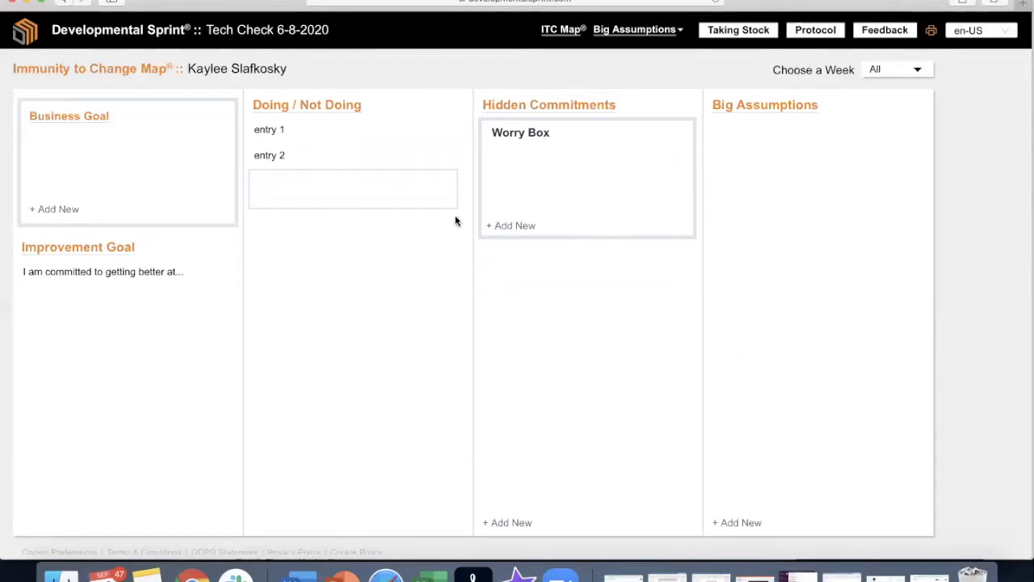
{"action": "left_click", "coordinate": [328, 237]}
{"action": "left_click", "coordinate": [328, 237]}
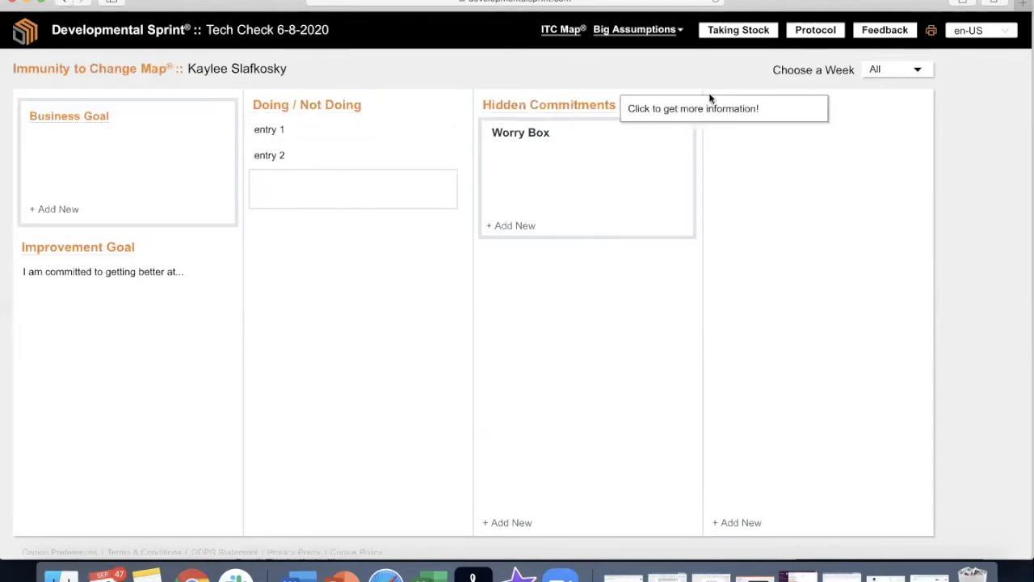
Review the instructions, guidelines and examples for the Doing / Not Doing column and close them
{"action": "left_click", "coordinate": [345, 106]}
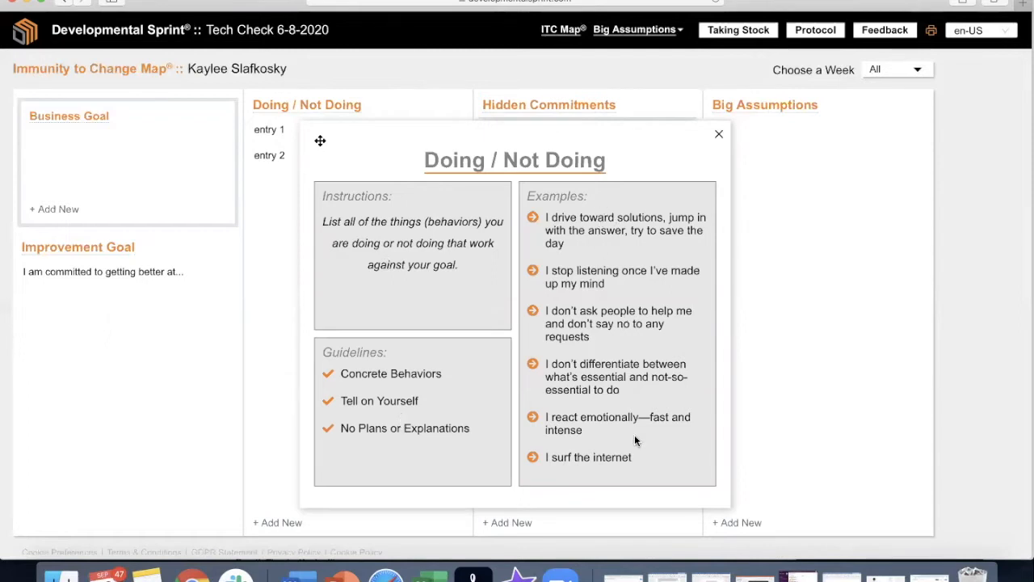
{"action": "left_click", "coordinate": [718, 137]}
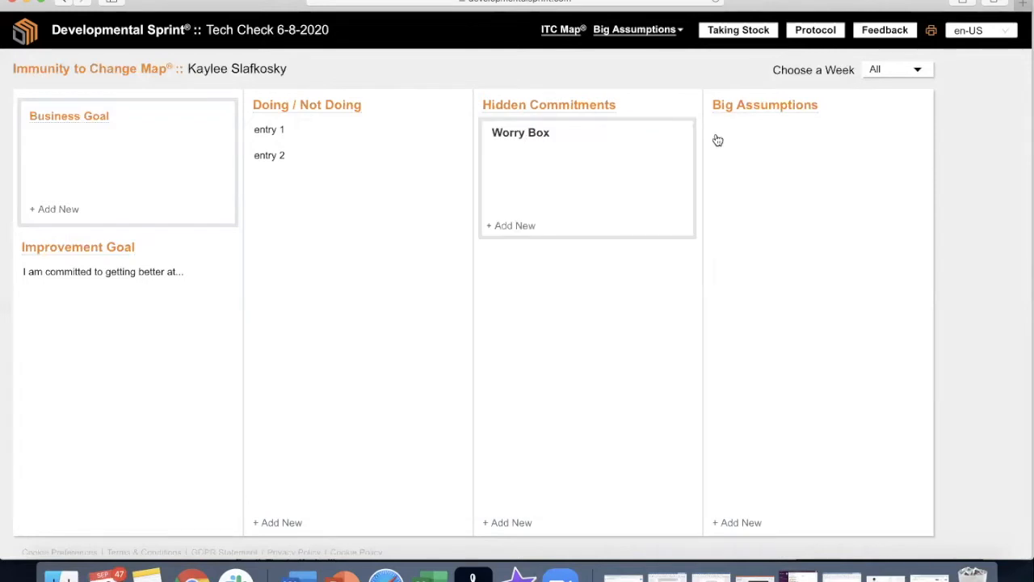
{"action": "left_click", "coordinate": [309, 108]}
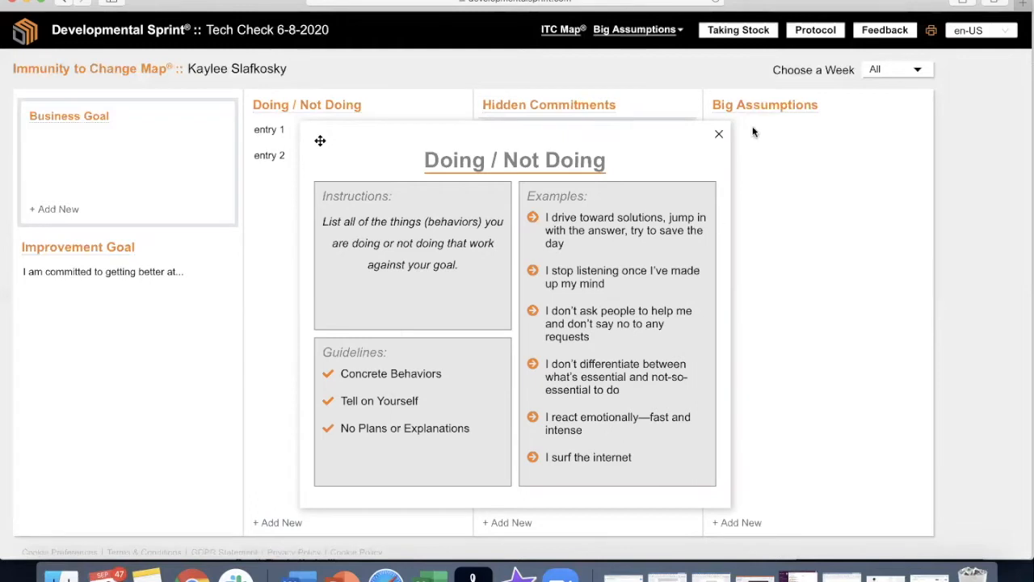
{"action": "left_click", "coordinate": [718, 134]}
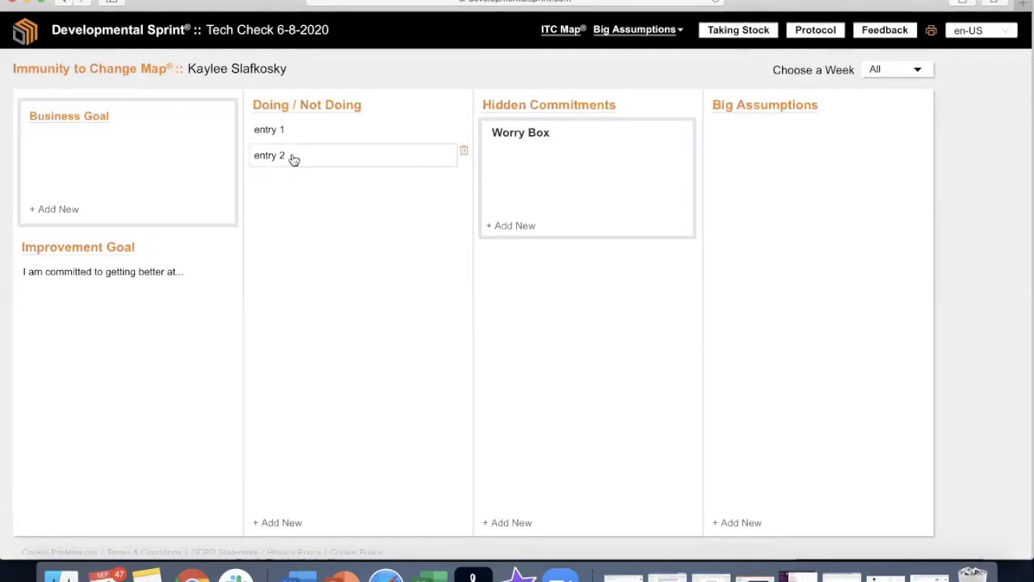
Delete "entry 2" from the Doing / Not Doing column and confirm the deletion
{"action": "mouse_move", "coordinate": [360, 154]}
{"action": "left_click", "coordinate": [465, 155]}
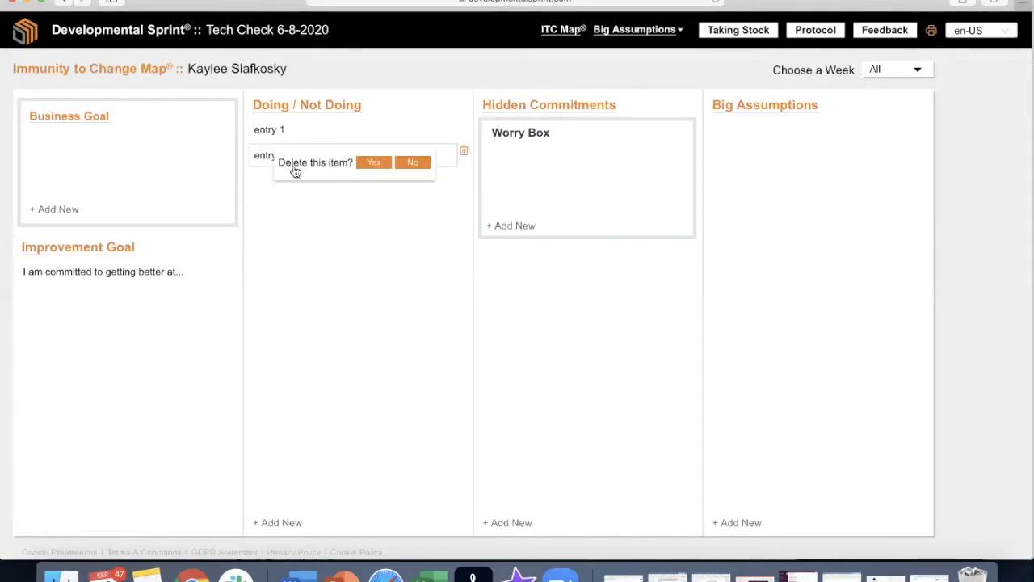
{"action": "left_click", "coordinate": [377, 164]}
{"action": "mouse_move", "coordinate": [409, 136]}
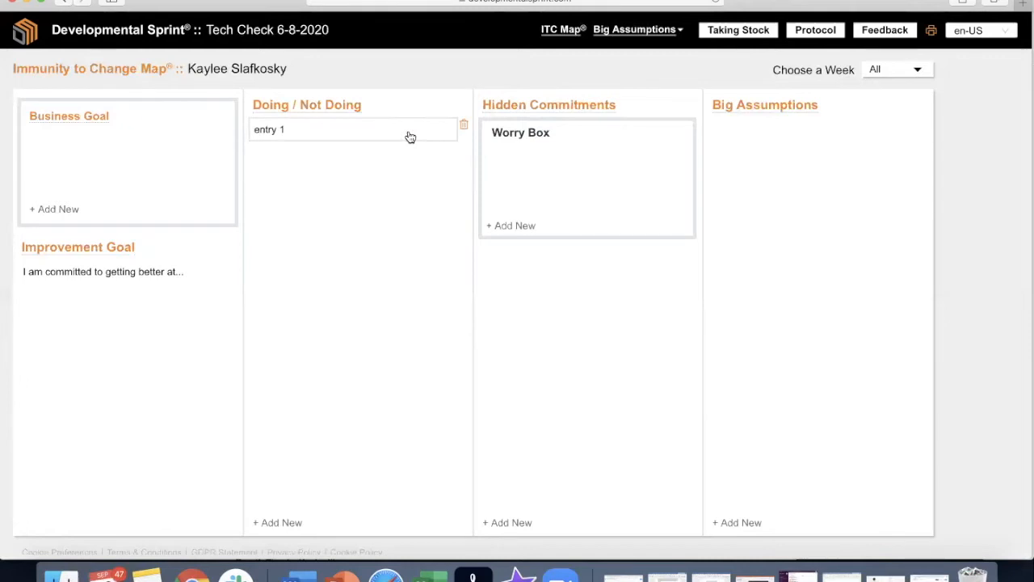
{"action": "left_click", "coordinate": [464, 129]}
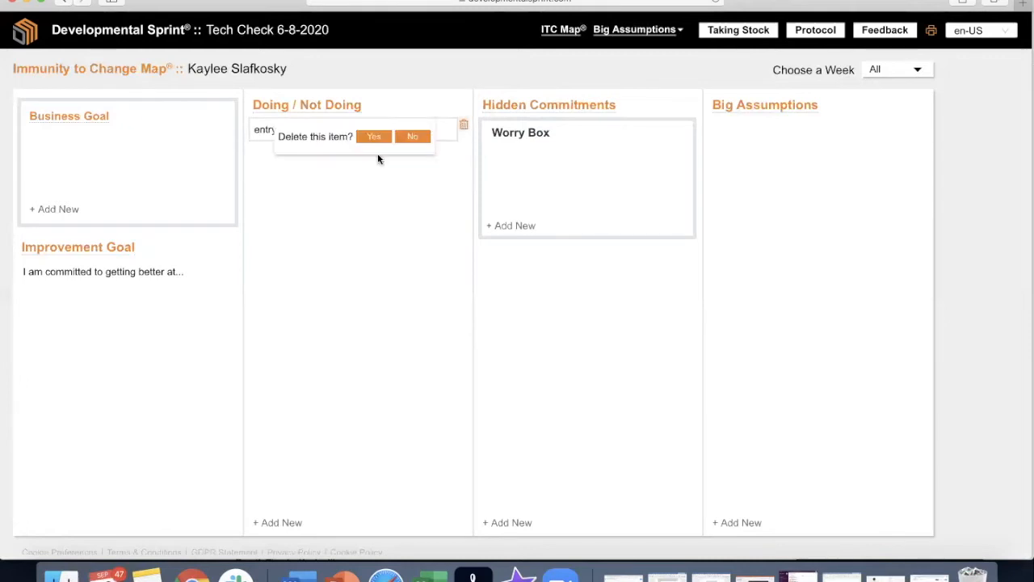
{"action": "left_click", "coordinate": [420, 137]}
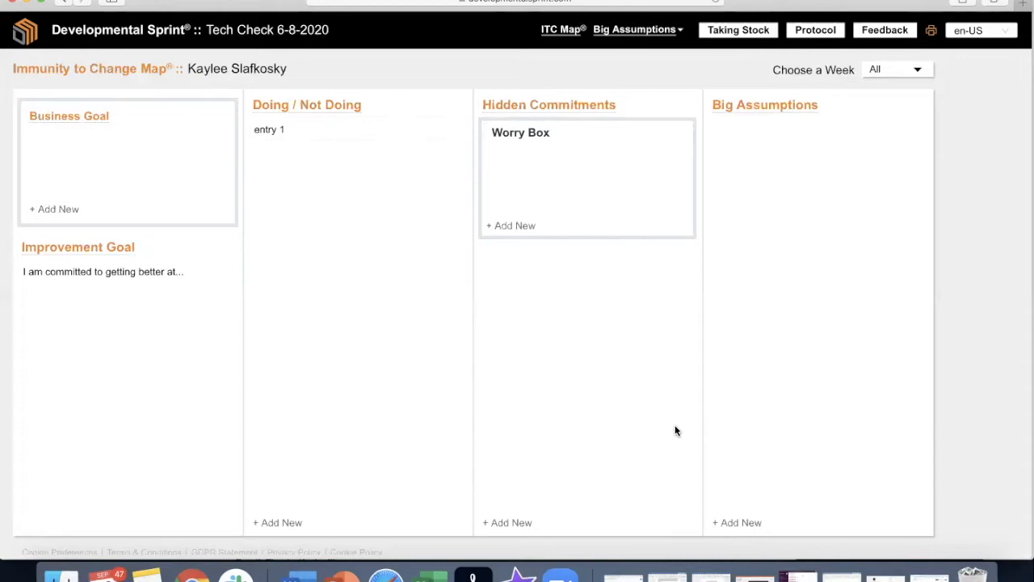
Add three items, "BA 1", "BA 2" and "BA 3", to the Big Assumptions column
{"action": "left_click", "coordinate": [728, 527]}
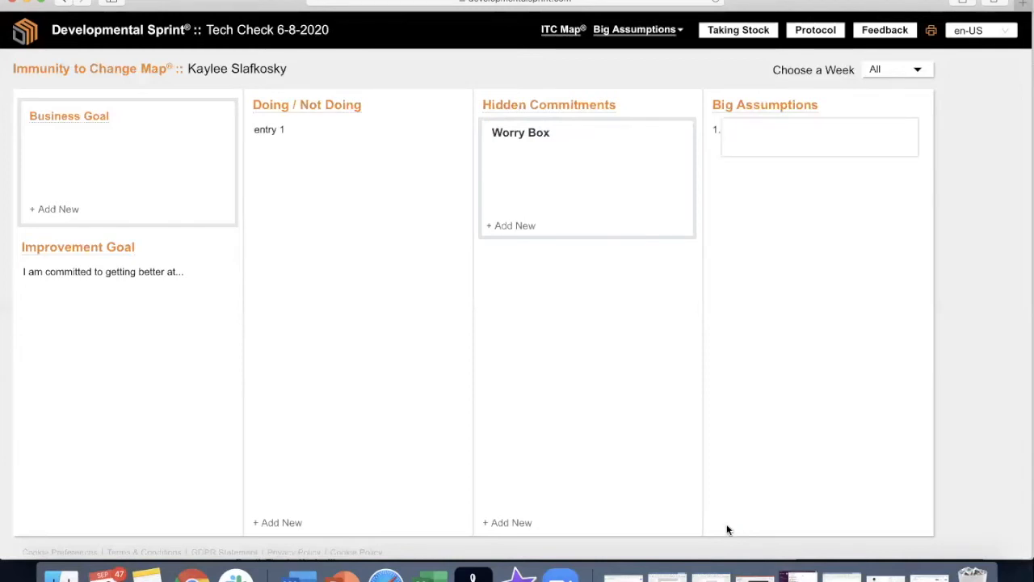
{"action": "type", "text": "BA 1"}
{"action": "key", "text": "Return"}
{"action": "left_click", "coordinate": [744, 523]}
{"action": "type", "text": "BA 2"}
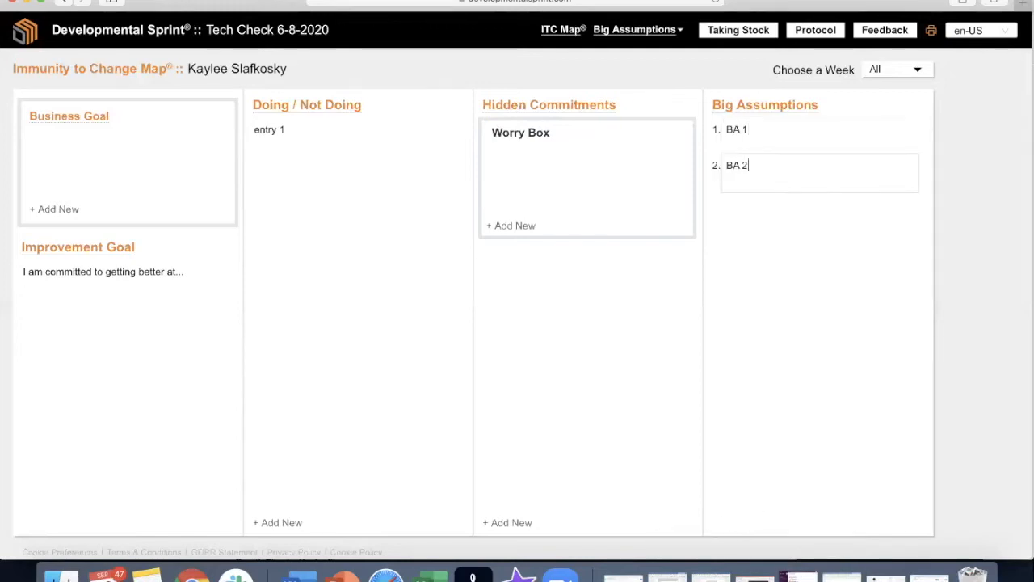
{"action": "key", "text": "Return"}
{"action": "left_click", "coordinate": [747, 524]}
{"action": "type", "text": "BA 3"}
{"action": "key", "text": "Return"}
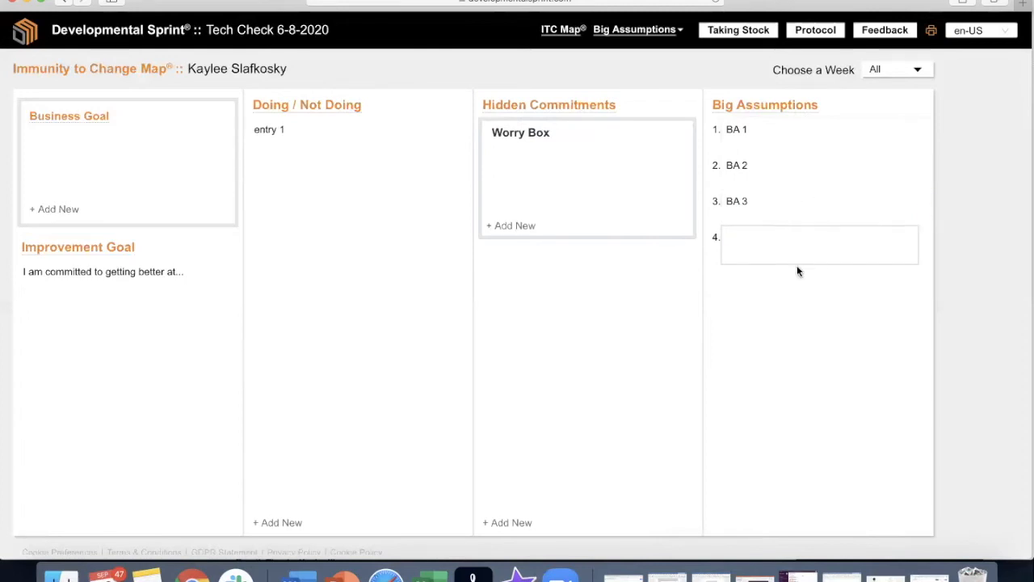
{"action": "left_click", "coordinate": [874, 220]}
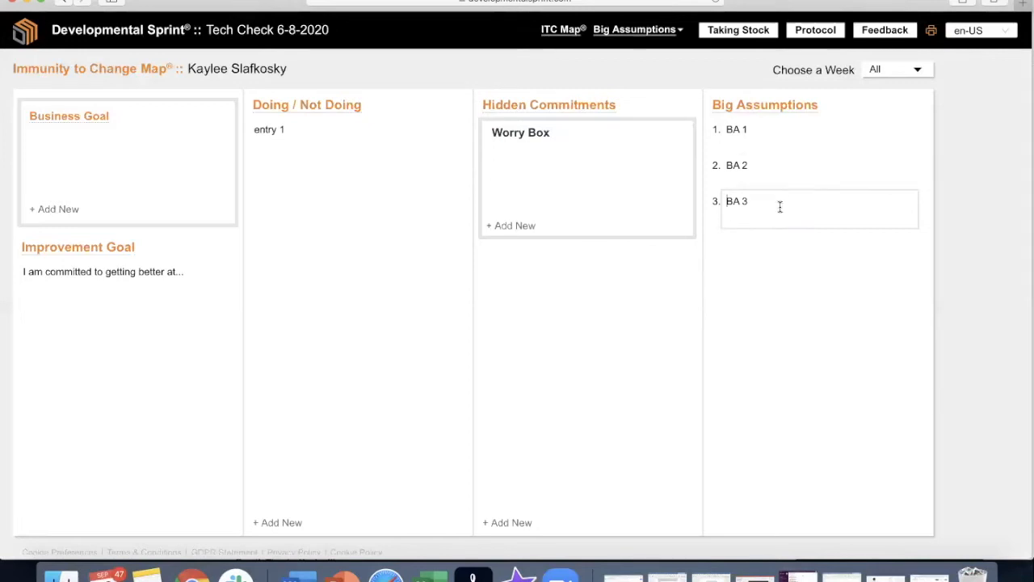
Reorder the Big Assumptions column by moving BA 3 to the first position and placing BA 2 above it
{"action": "mouse_move", "coordinate": [757, 132]}
{"action": "key", "text": "Return"}
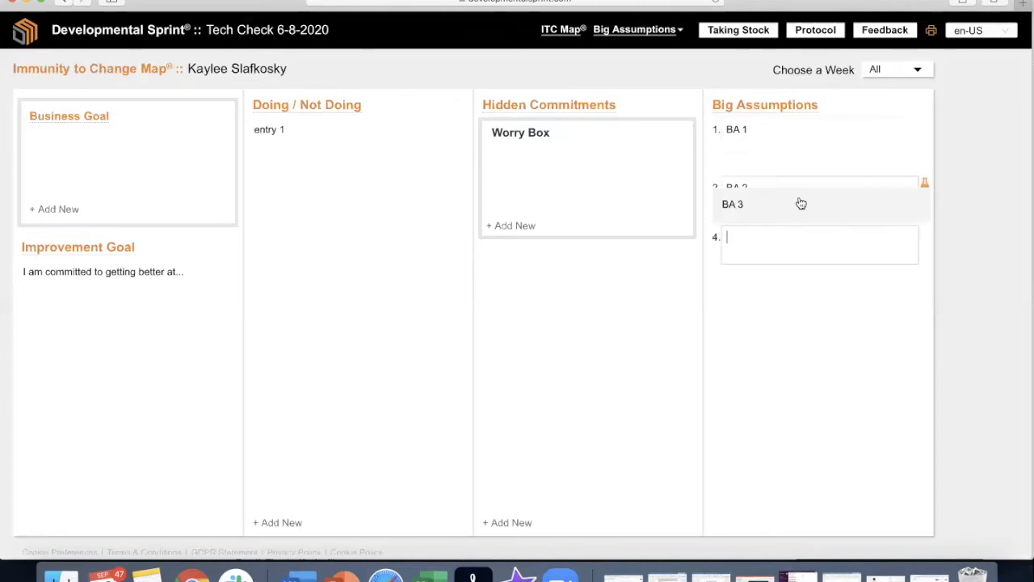
{"action": "left_click", "coordinate": [821, 213]}
{"action": "left_click_drag", "start_coordinate": [820, 203], "coordinate": [808, 149]}
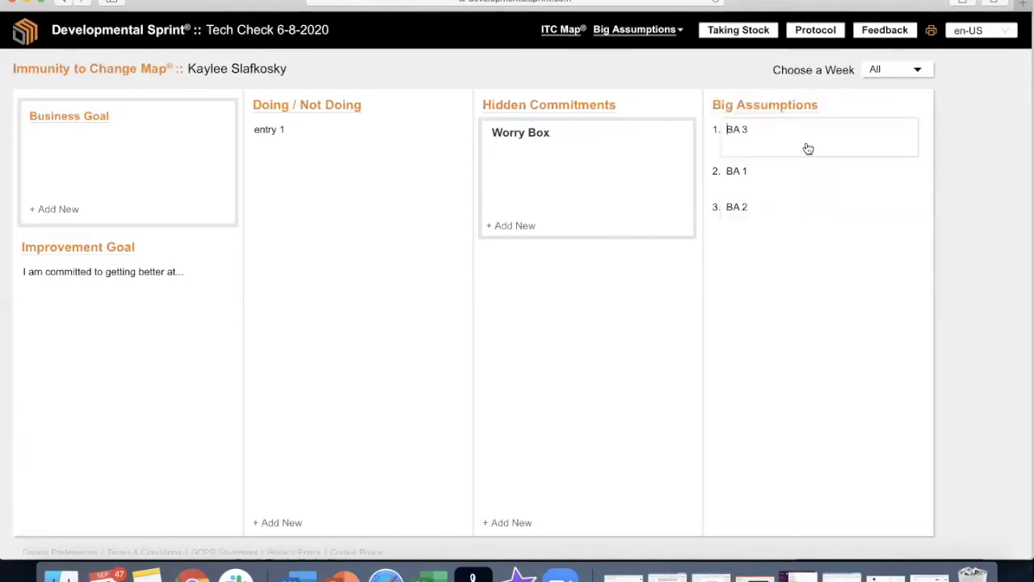
{"action": "left_click", "coordinate": [749, 129]}
{"action": "triple_click", "coordinate": [725, 130]}
{"action": "left_click", "coordinate": [808, 135]}
{"action": "key", "text": "Return"}
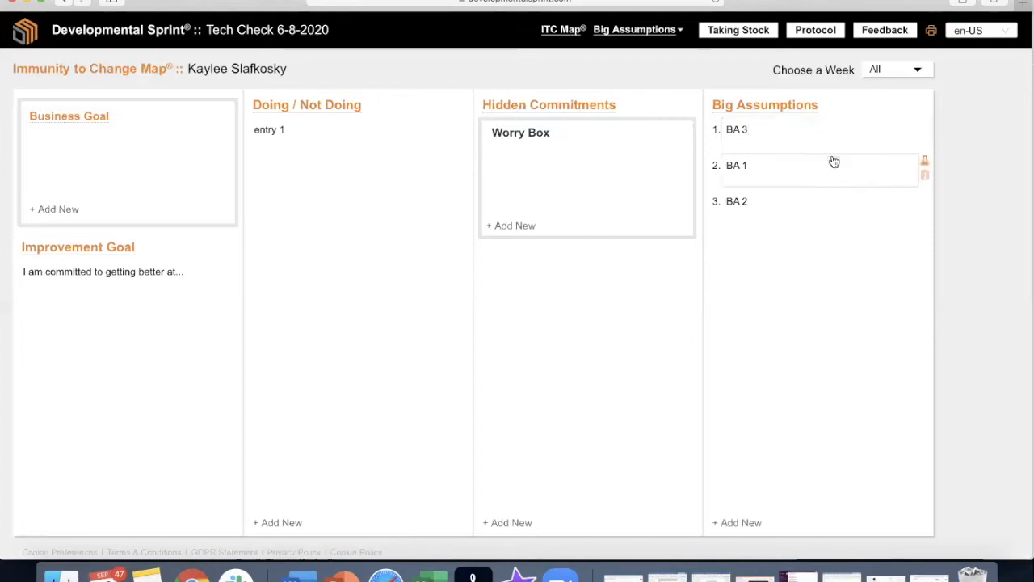
{"action": "left_click_drag", "start_coordinate": [819, 198], "coordinate": [813, 104]}
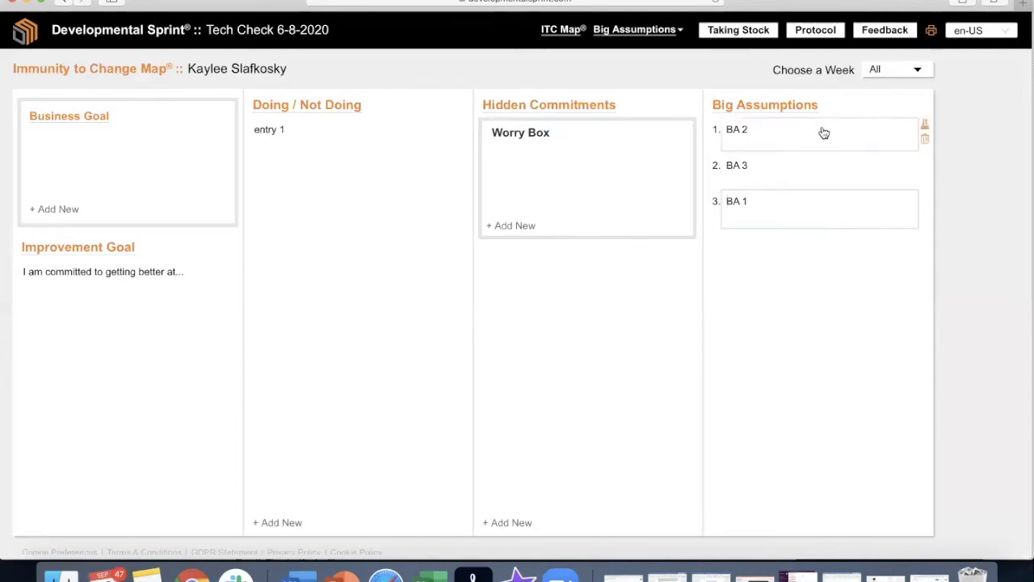
Show the experiments section for BA 2, examine its designing and debriefing headings beside the map, and hide it
{"action": "left_click", "coordinate": [926, 127]}
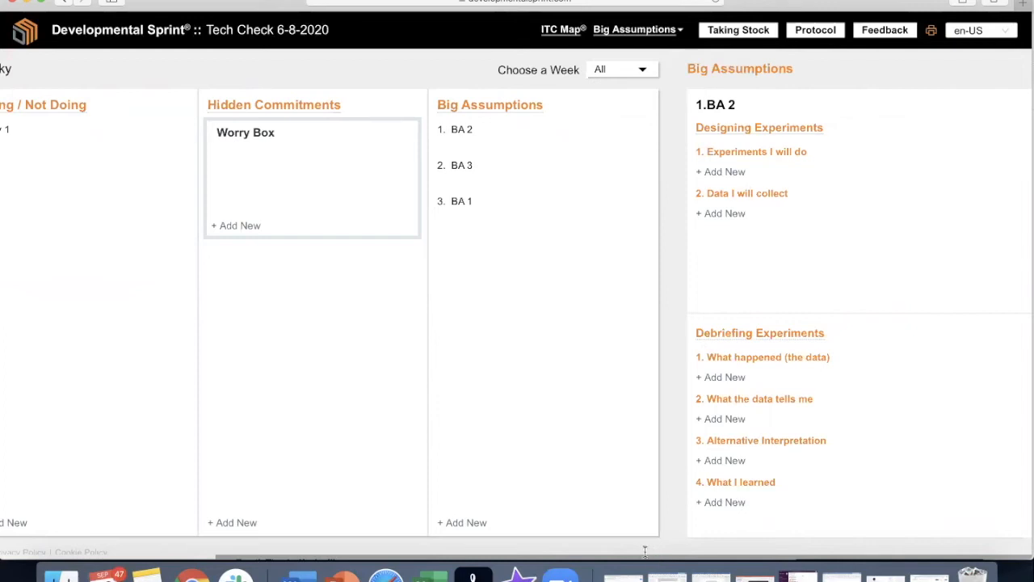
{"action": "left_click_drag", "start_coordinate": [628, 559], "coordinate": [360, 547]}
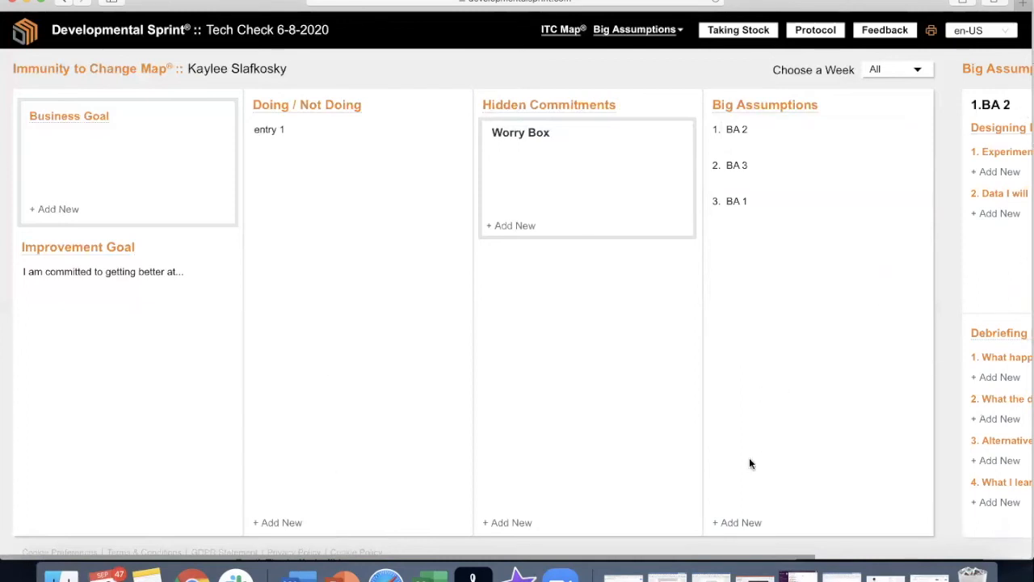
{"action": "left_click_drag", "start_coordinate": [719, 559], "coordinate": [980, 551]}
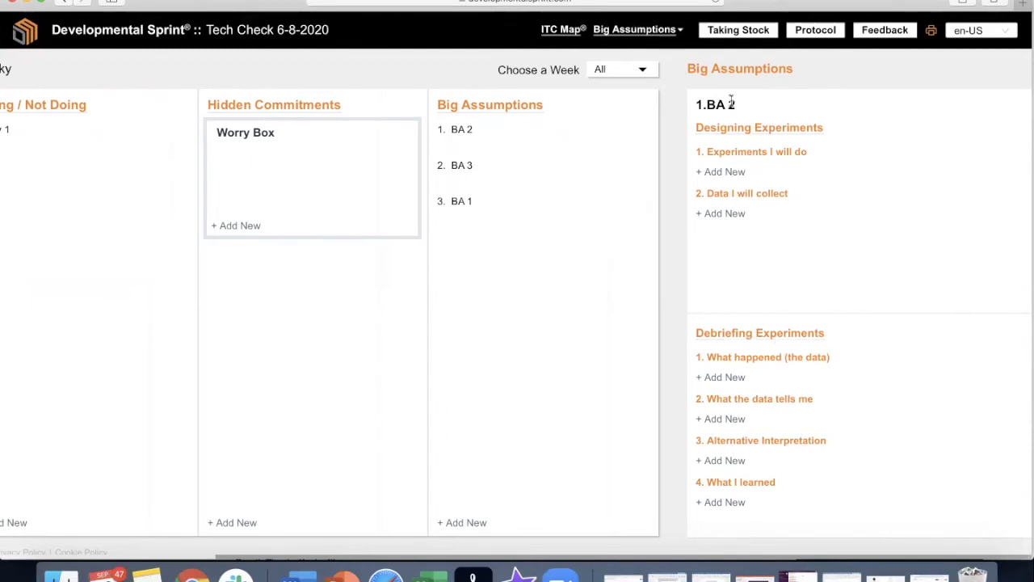
{"action": "left_click_drag", "start_coordinate": [755, 104], "coordinate": [693, 105]}
{"action": "left_click", "coordinate": [698, 129]}
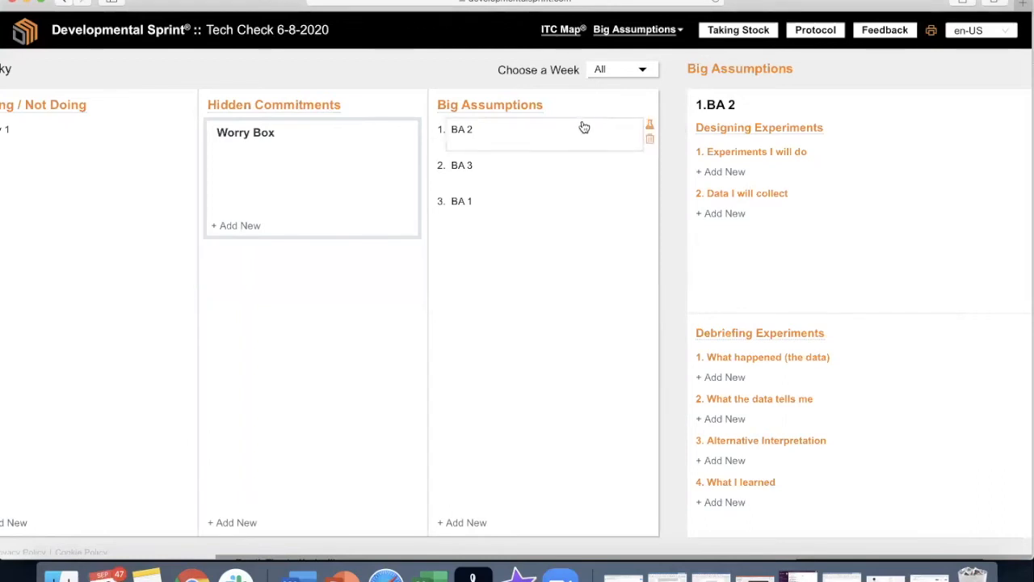
{"action": "left_click", "coordinate": [651, 131]}
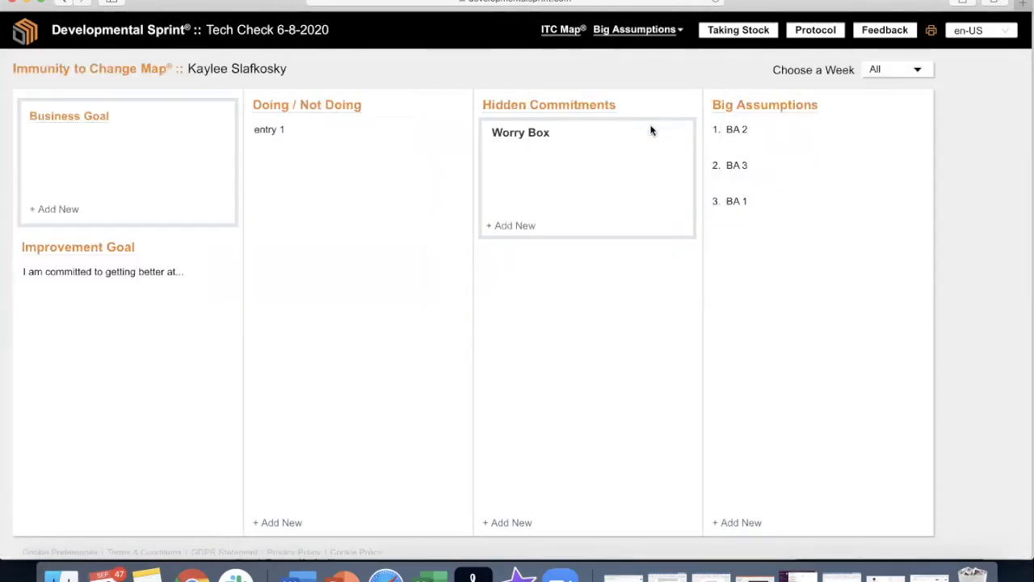
Show the experiments section for BA 2 once more and return to the plain four-column map
{"action": "mouse_move", "coordinate": [921, 129]}
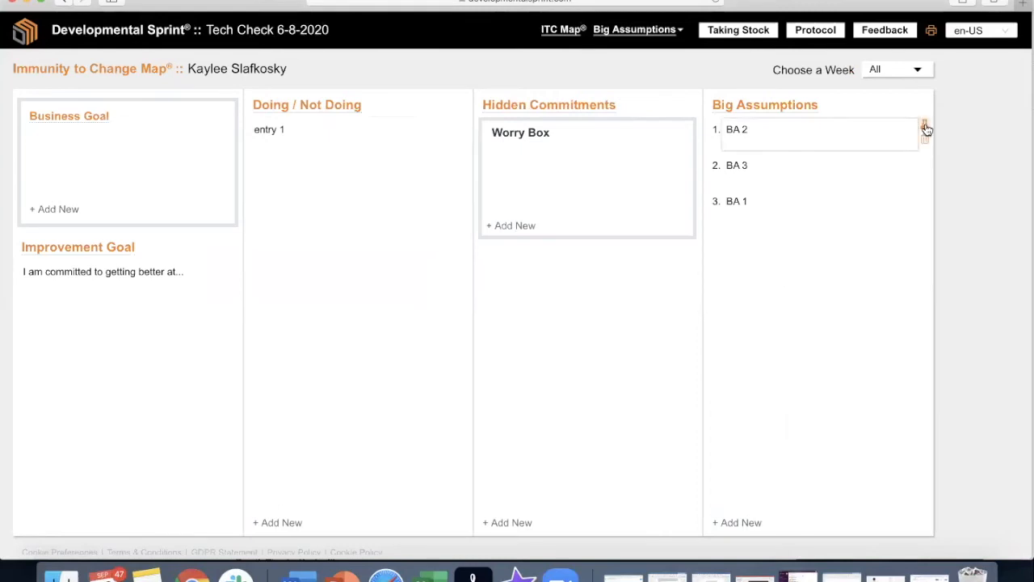
{"action": "left_click", "coordinate": [923, 127]}
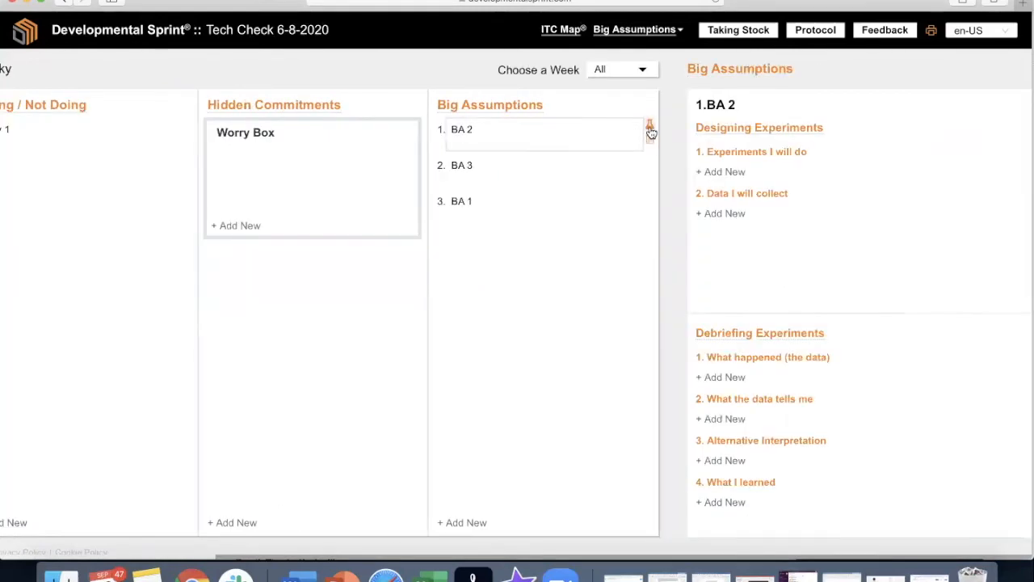
{"action": "left_click", "coordinate": [651, 130]}
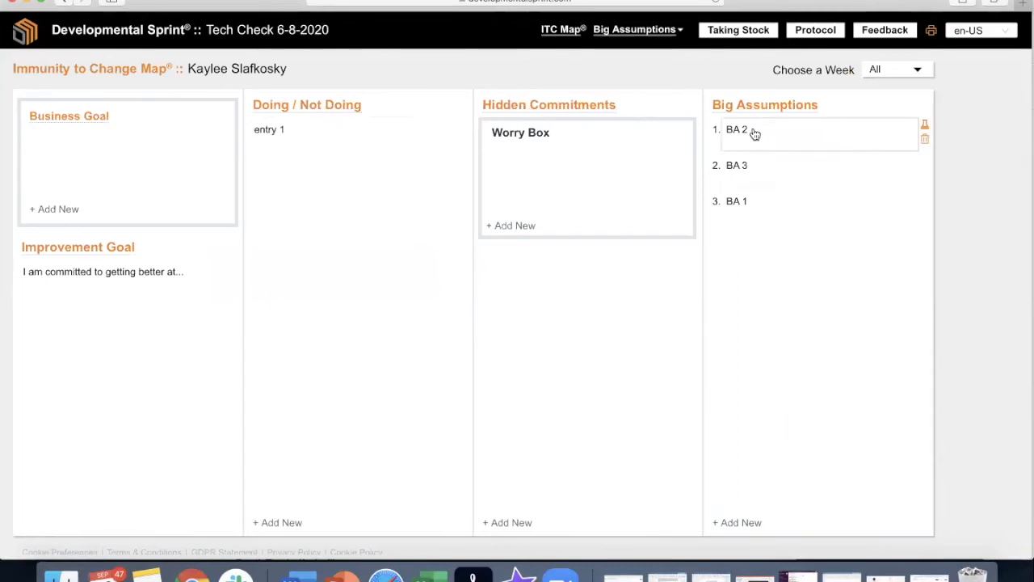
Jump to the BA 2 experiments through the Big Assumptions navigation list and hide them from the map view
{"action": "left_click", "coordinate": [667, 32]}
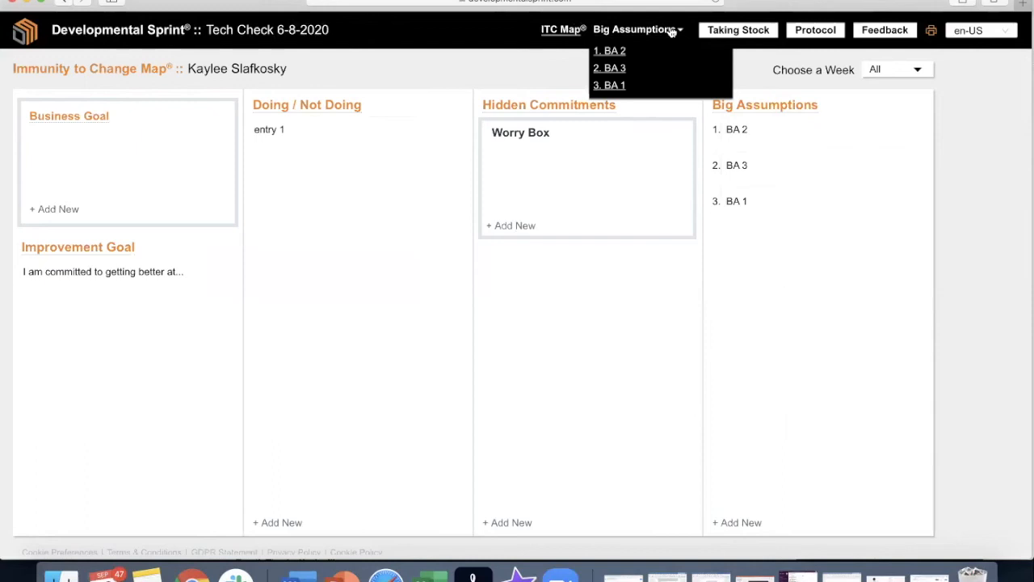
{"action": "left_click", "coordinate": [616, 53]}
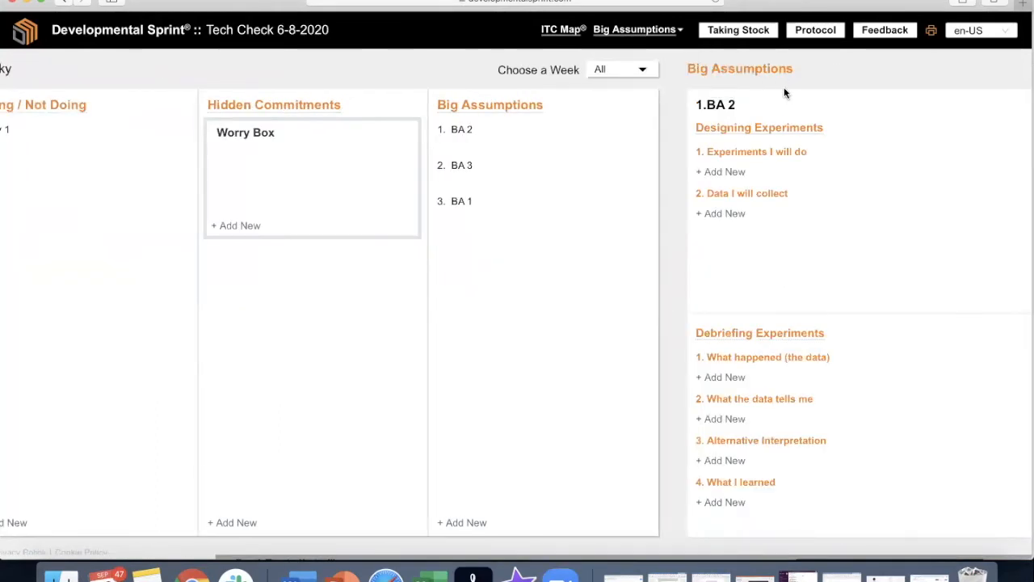
{"action": "mouse_move", "coordinate": [647, 127]}
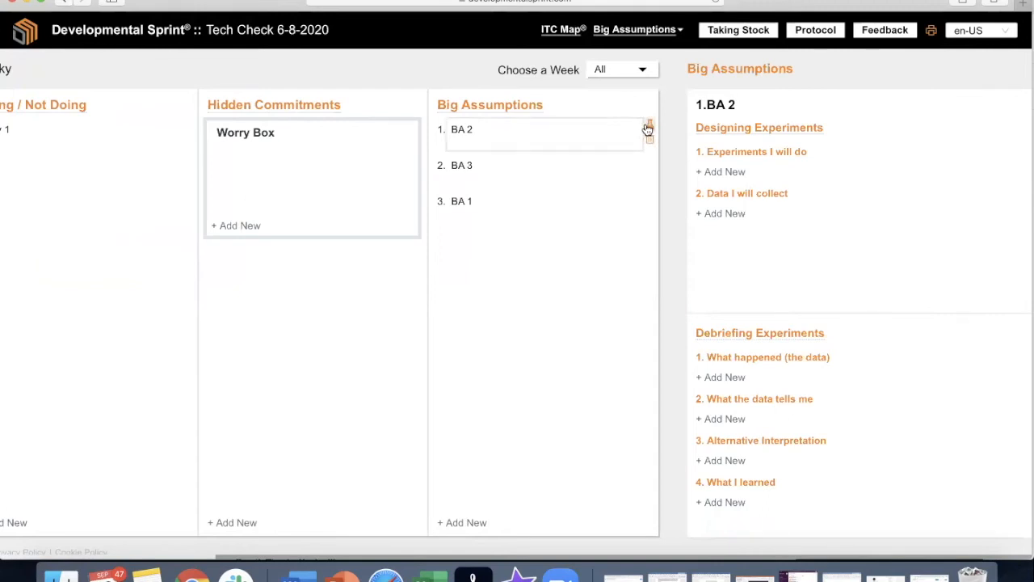
{"action": "left_click", "coordinate": [648, 130]}
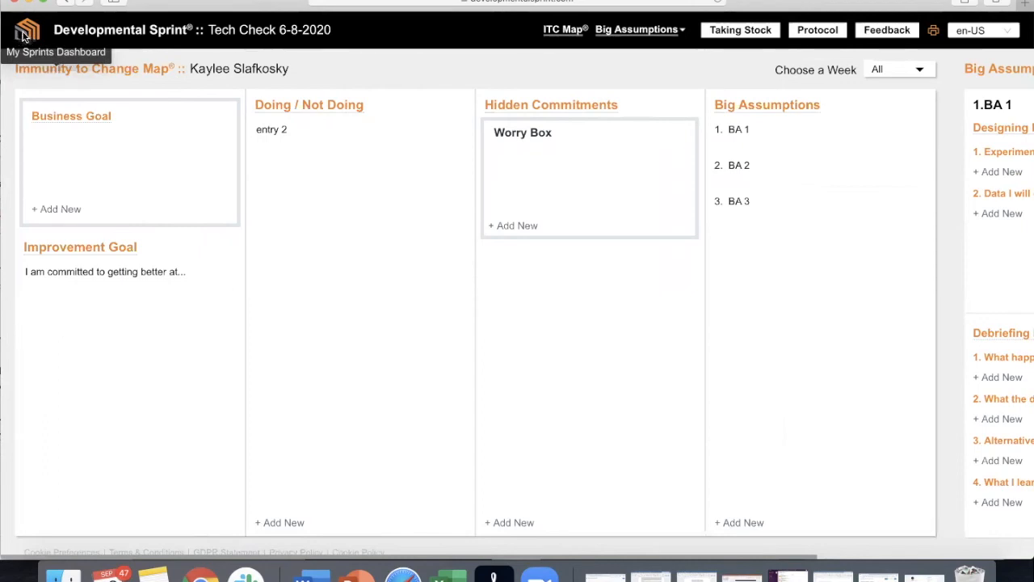
Return to the My Sprints dashboard and collapse the details of all five sprints, from Tech Check 6-5-2020 to Harvard ALI - September 2020
{"action": "left_click", "coordinate": [24, 35]}
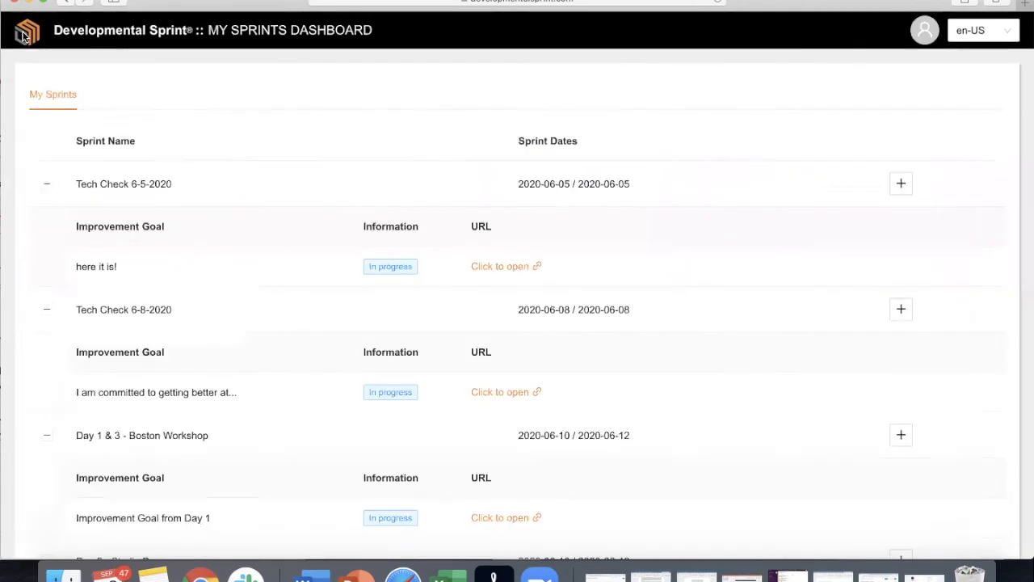
{"action": "left_click", "coordinate": [46, 184]}
{"action": "left_click", "coordinate": [48, 230]}
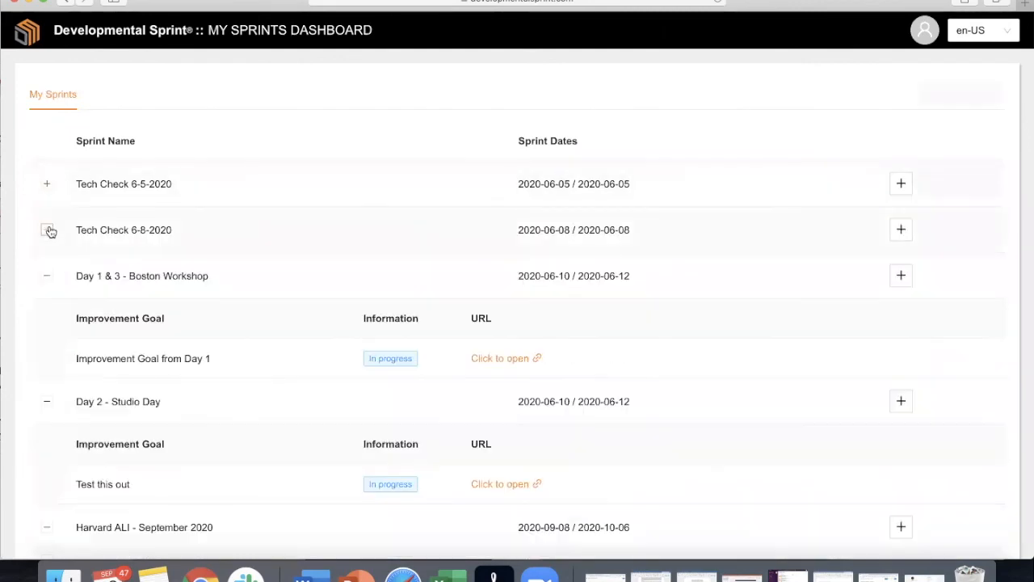
{"action": "left_click", "coordinate": [47, 275]}
{"action": "left_click", "coordinate": [46, 322]}
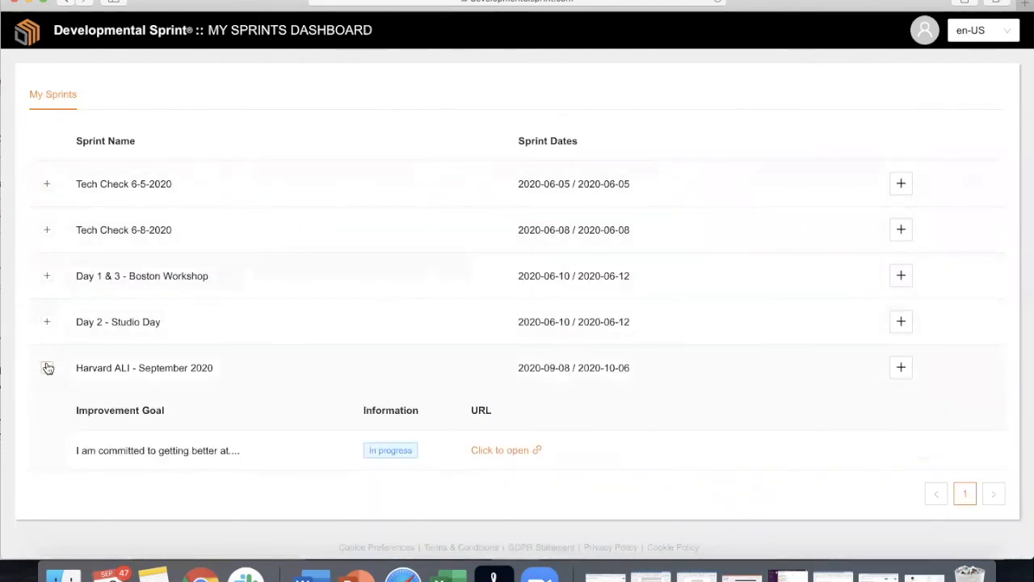
{"action": "left_click", "coordinate": [45, 367]}
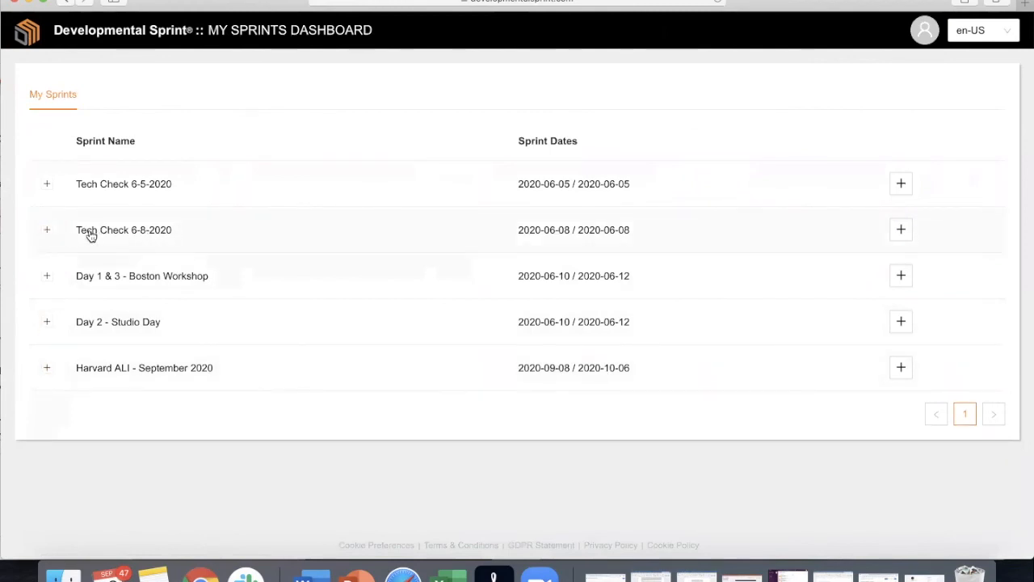
Expand the Tech Check 6-8-2020 sprint and highlight its improvement goal text, then clear the highlight
{"action": "left_click", "coordinate": [46, 230]}
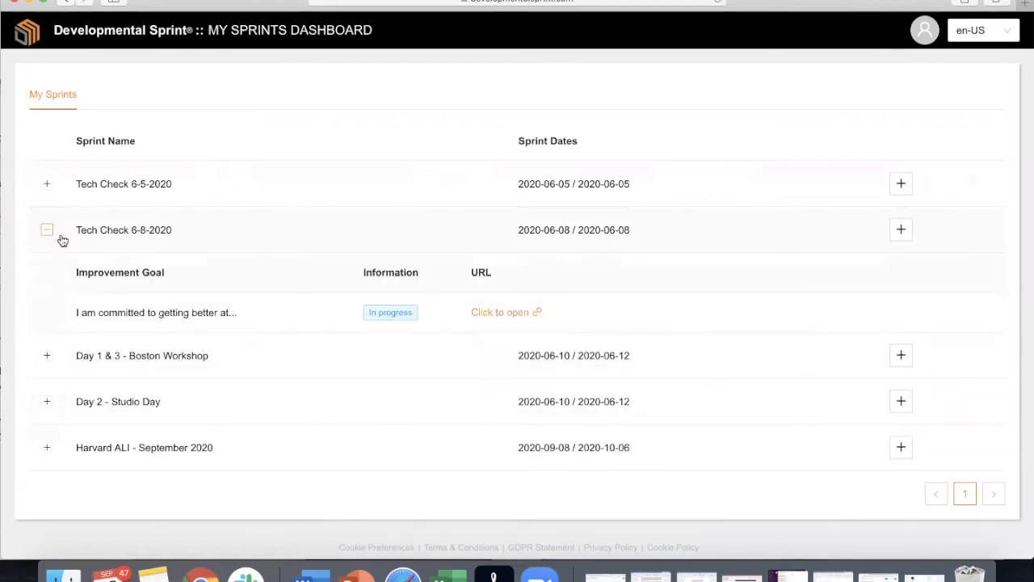
{"action": "left_click_drag", "start_coordinate": [74, 312], "coordinate": [244, 311]}
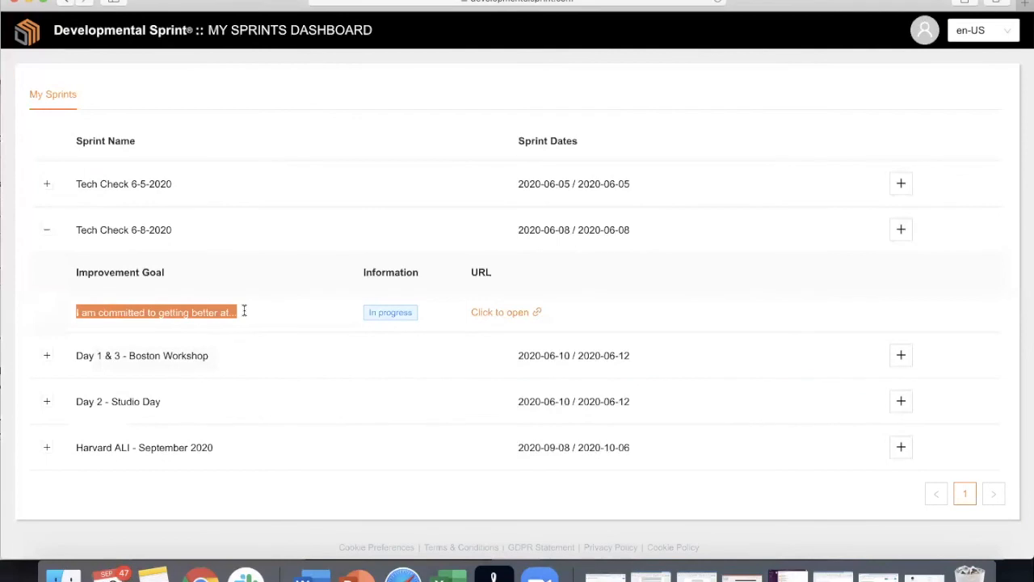
{"action": "left_click", "coordinate": [289, 324]}
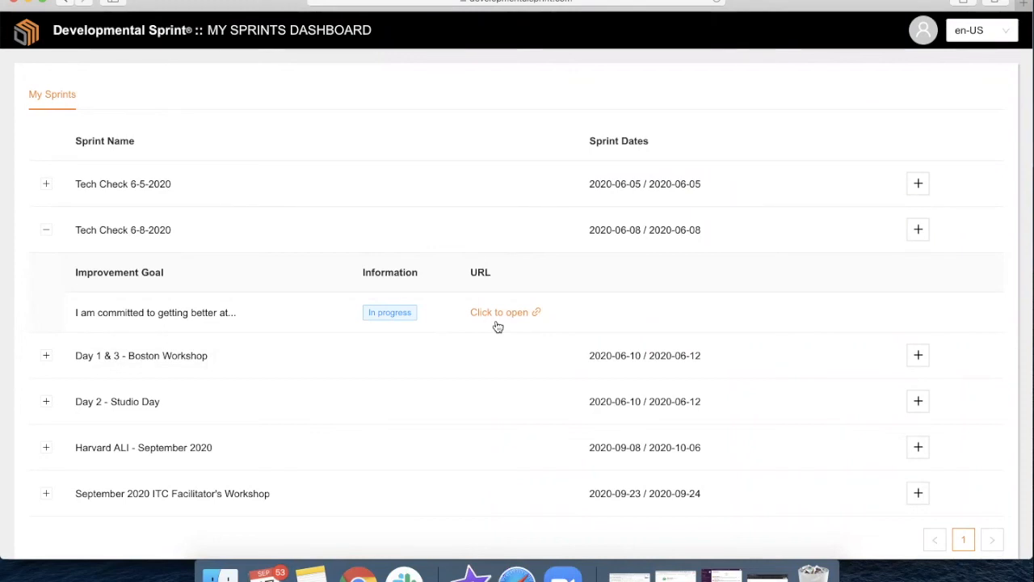
Turn off Personalization and Analytics in the site's cookie preferences and save them
{"action": "scroll", "coordinate": [498, 327], "scroll_direction": "down", "scroll_amount": 2}
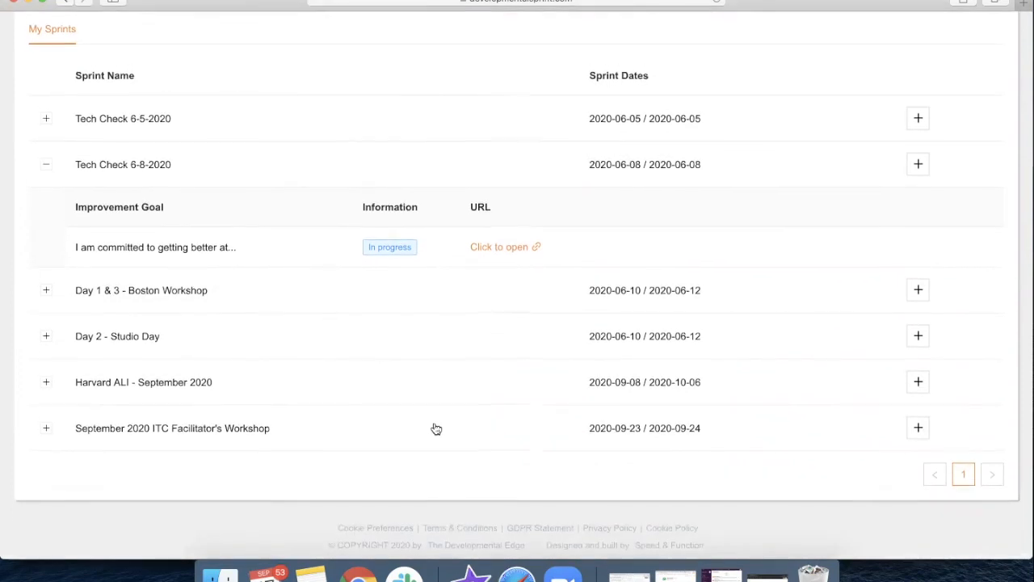
{"action": "left_click", "coordinate": [371, 530]}
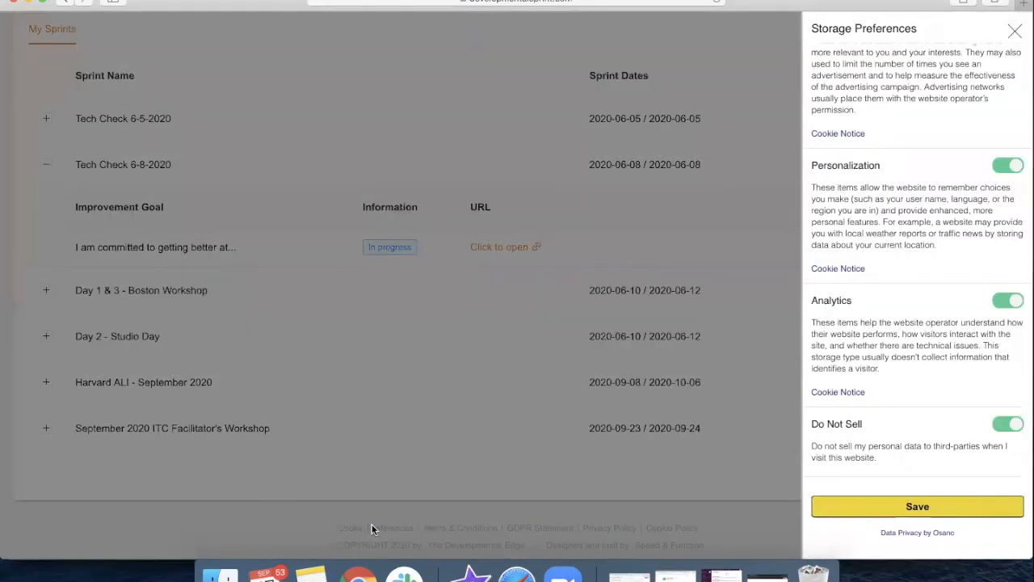
{"action": "left_click", "coordinate": [1008, 165]}
{"action": "left_click", "coordinate": [1009, 301]}
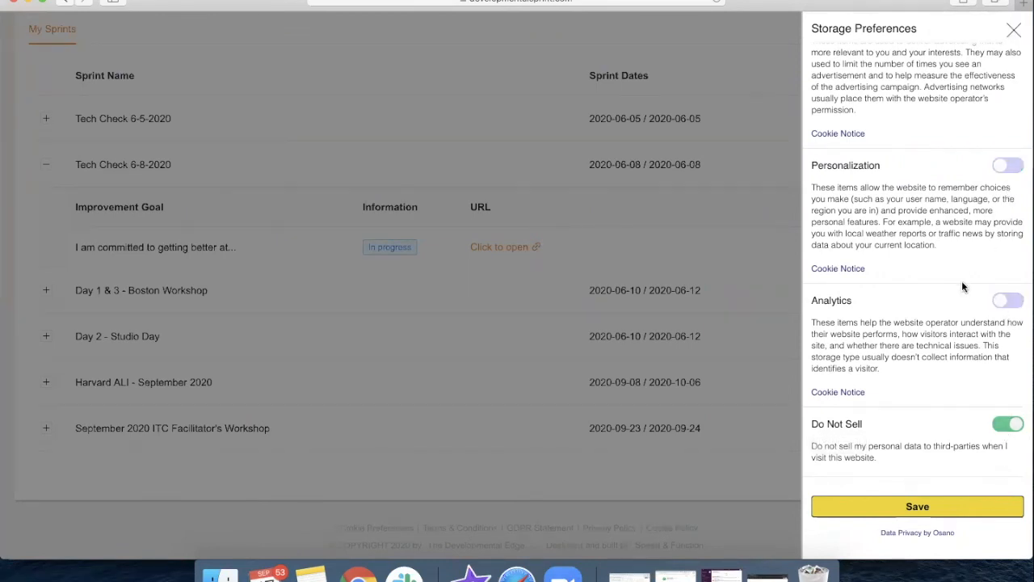
{"action": "left_click", "coordinate": [913, 507]}
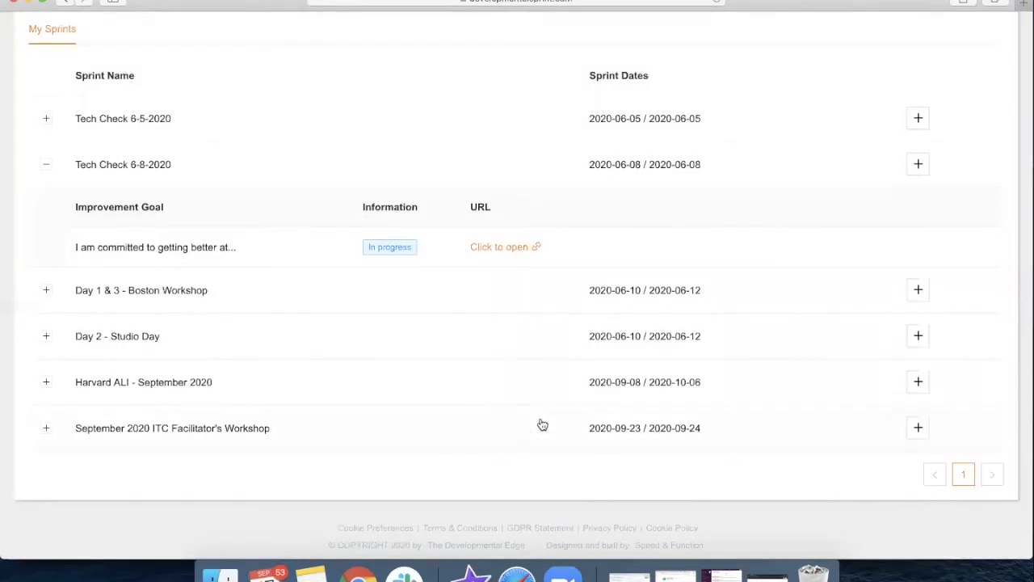
Reopen the cookie preferences, turn Analytics and Personalization on, and save the settings
{"action": "scroll", "coordinate": [431, 480], "scroll_direction": "up", "scroll_amount": 2}
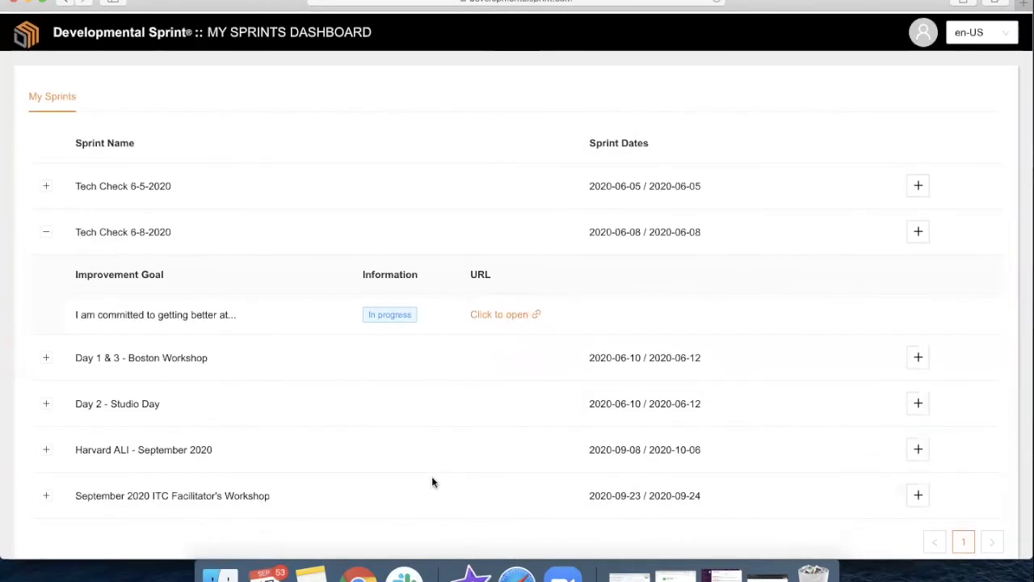
{"action": "scroll", "coordinate": [431, 480], "scroll_direction": "down", "scroll_amount": 2}
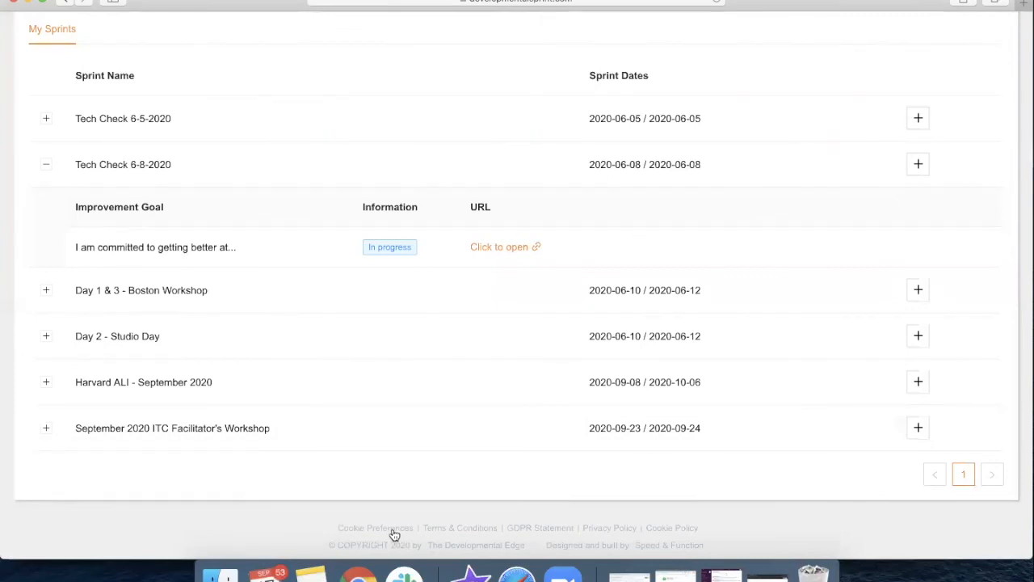
{"action": "left_click", "coordinate": [393, 535]}
{"action": "left_click", "coordinate": [1008, 301]}
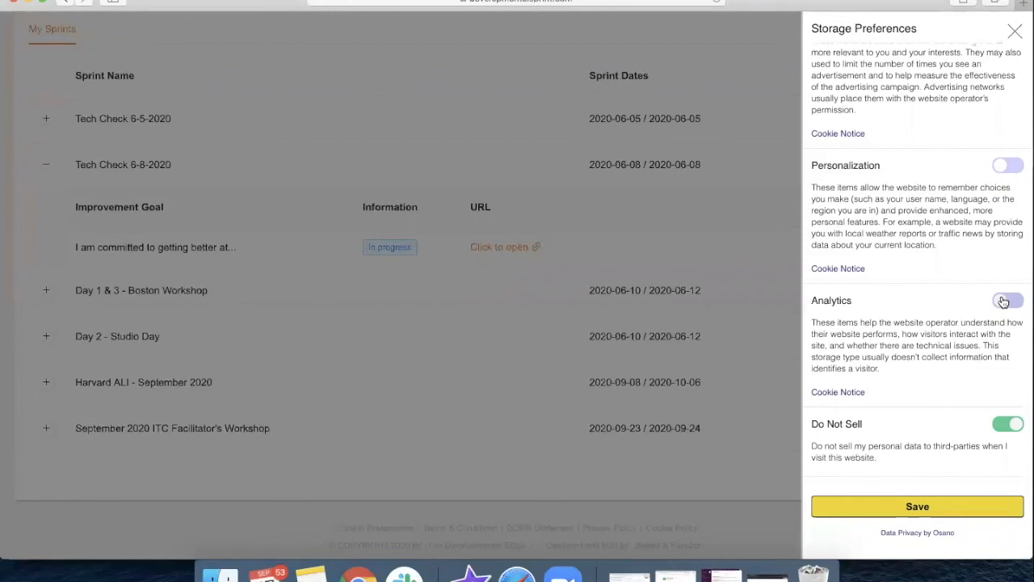
{"action": "left_click", "coordinate": [1007, 166]}
{"action": "left_click", "coordinate": [931, 513]}
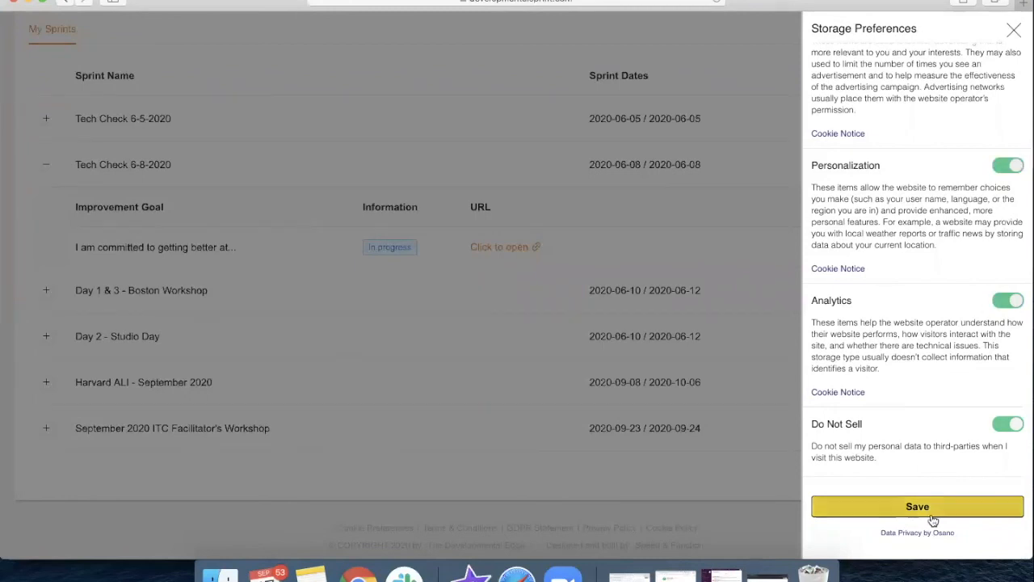